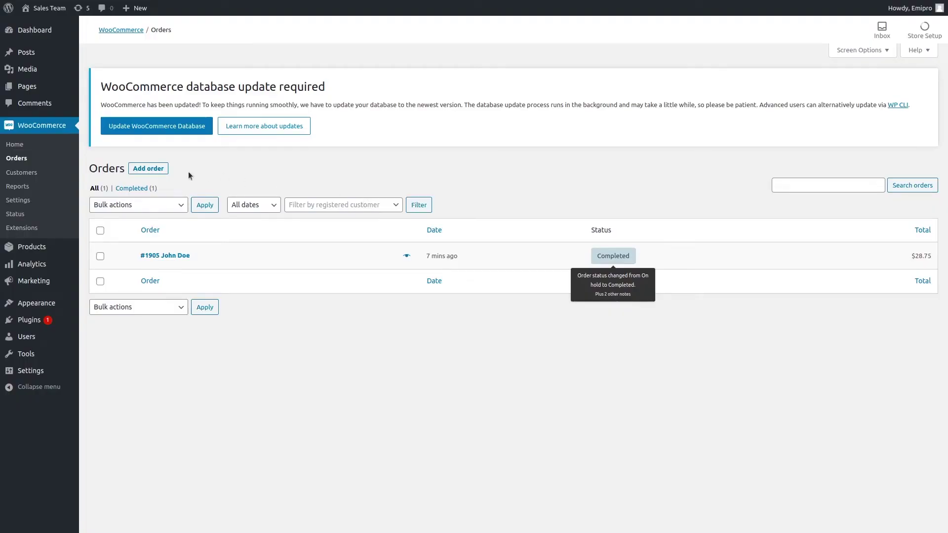
# - Start a new WooCommerce order with status Completed and customer John Doe
pyautogui.click(149, 169)
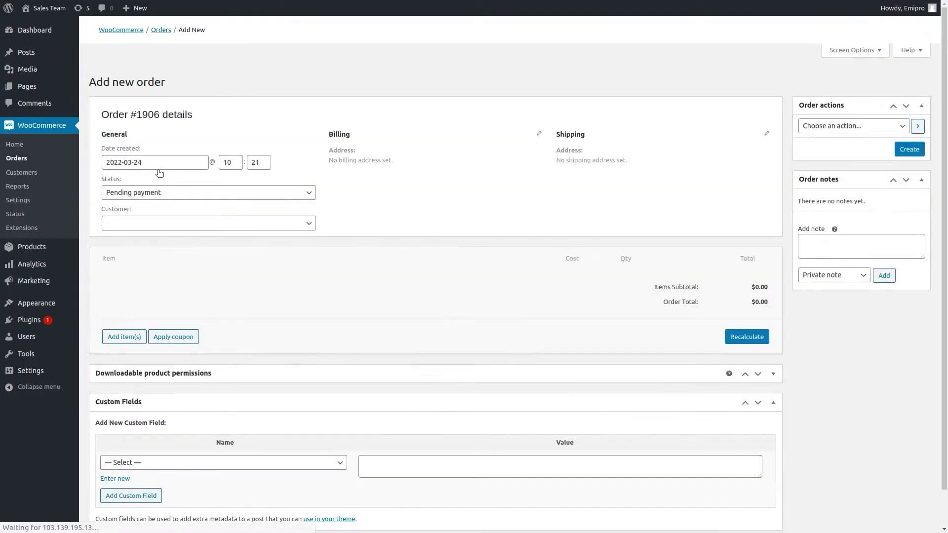
pyautogui.click(145, 279)
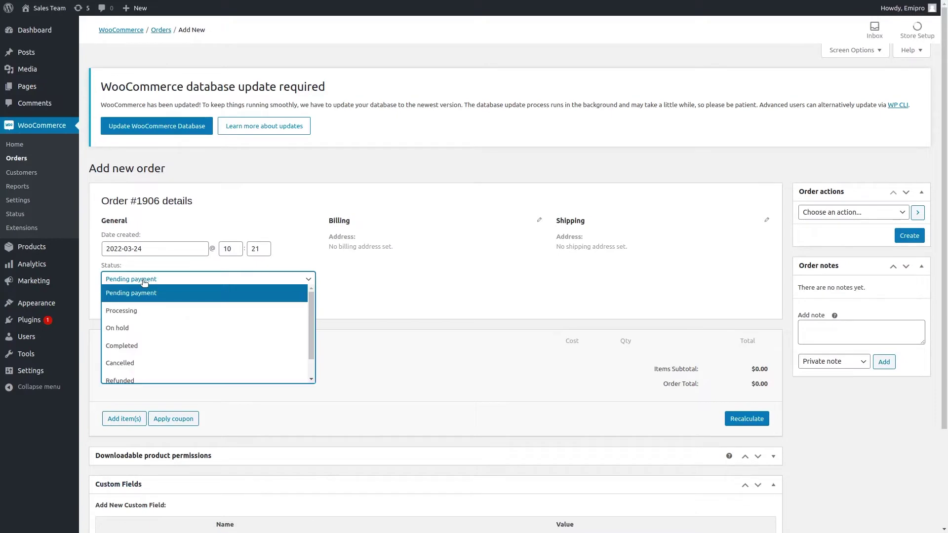
pyautogui.click(133, 345)
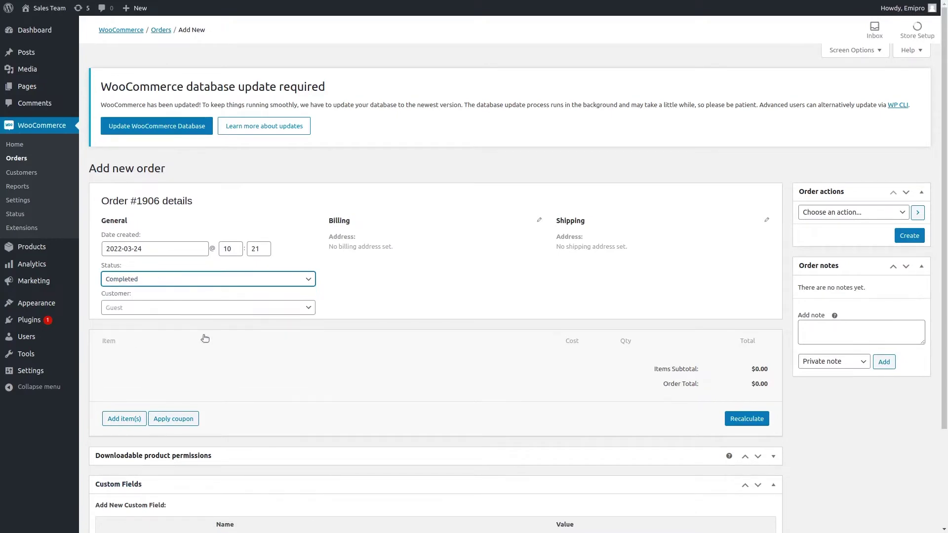
pyautogui.click(183, 308)
pyautogui.write('John')
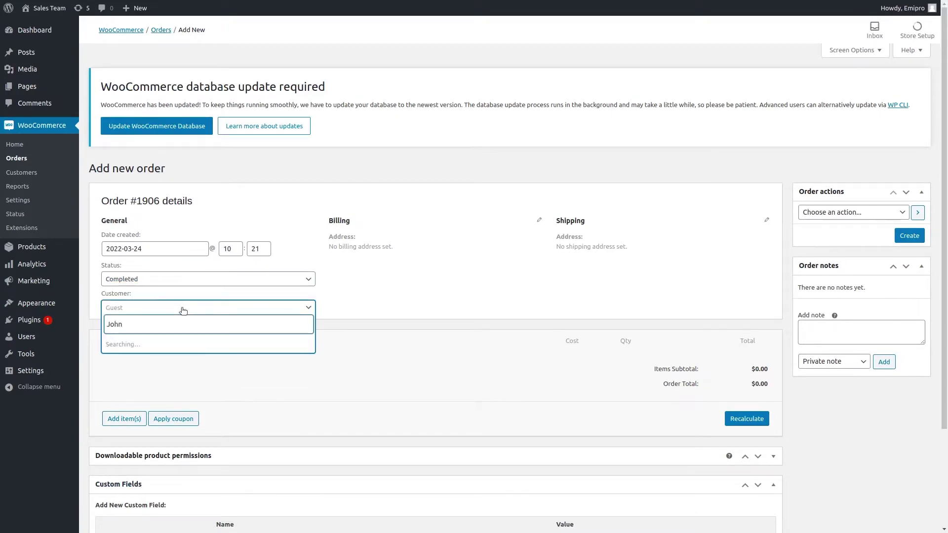
pyautogui.click(189, 343)
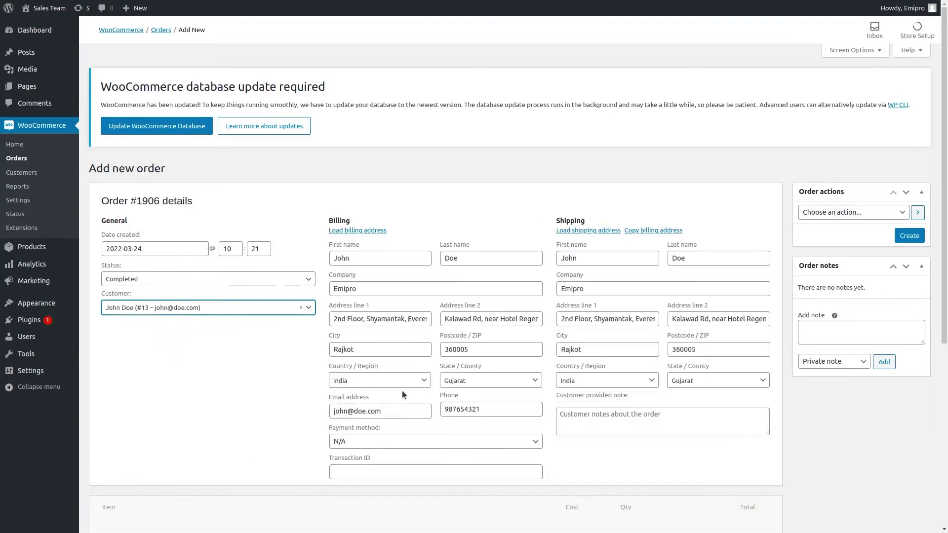
# - Set the order's payment method to PayPal
pyautogui.click(371, 440)
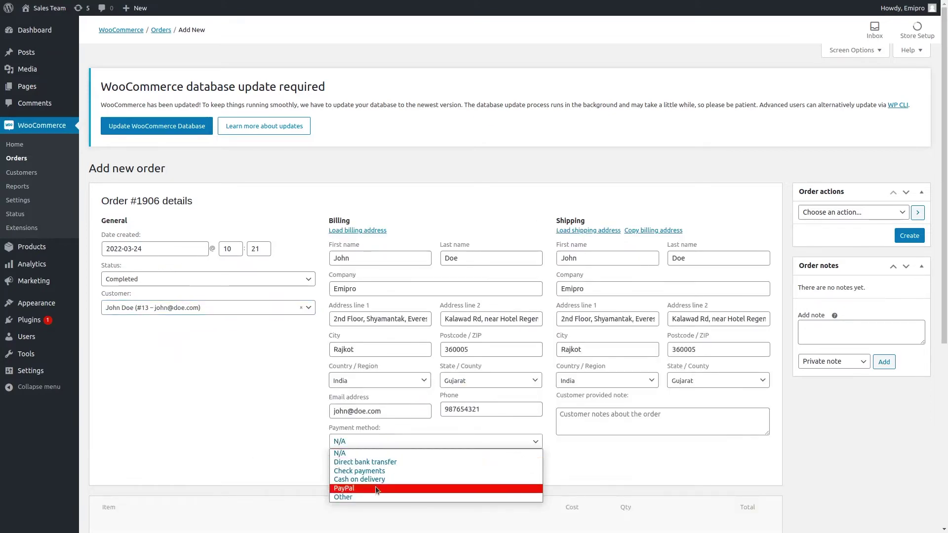
pyautogui.click(345, 488)
pyautogui.scroll(-5, 277, 411)
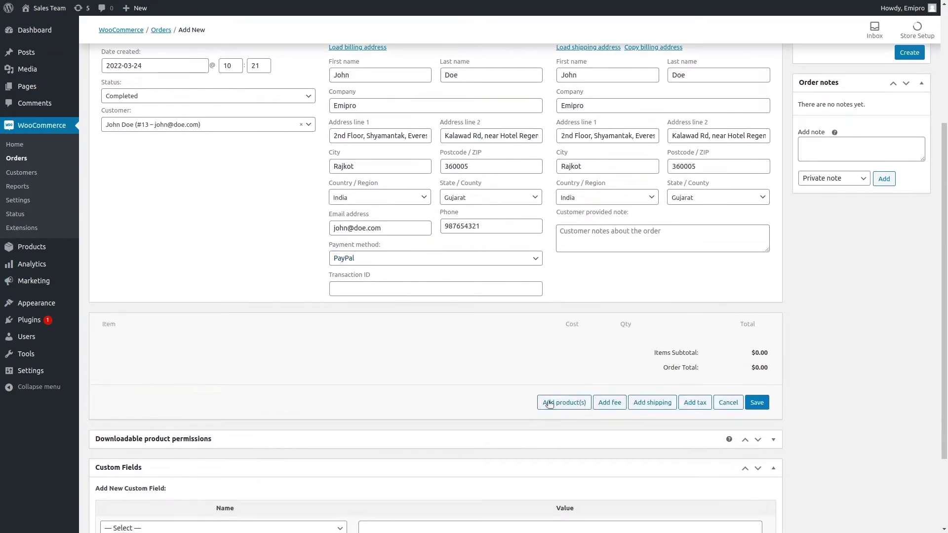
# - Add one Shoe and two Bags to order #1906
pyautogui.click(563, 402)
pyautogui.click(423, 276)
pyautogui.write('shoe')
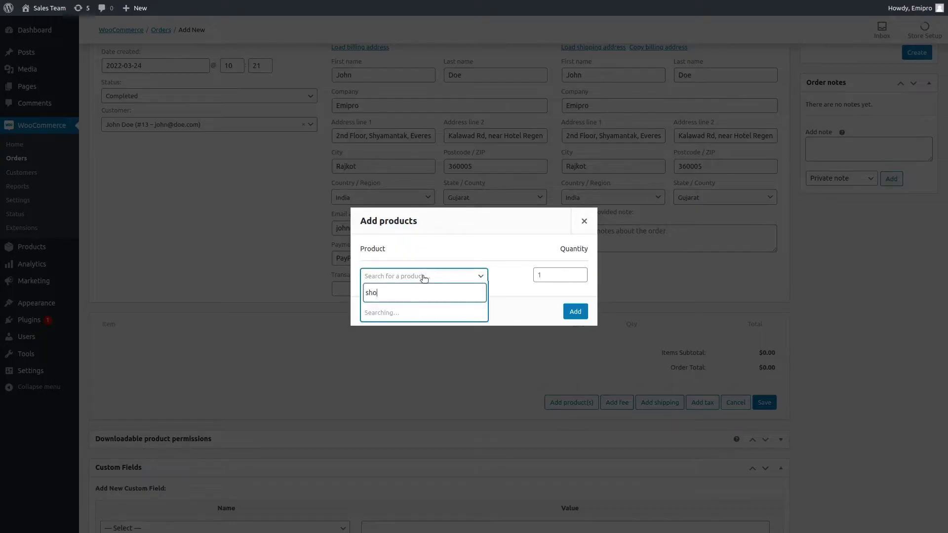
pyautogui.click(437, 314)
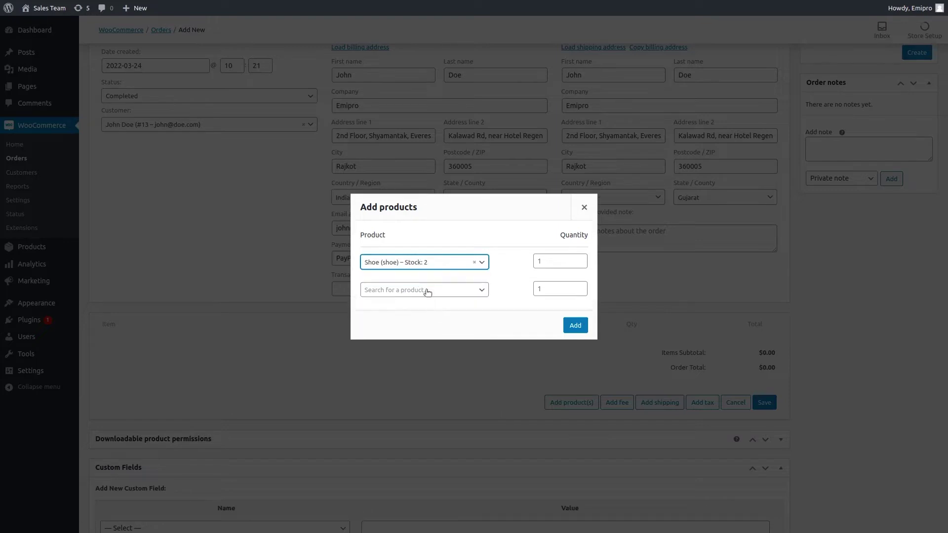
pyautogui.click(426, 290)
pyautogui.write('bag')
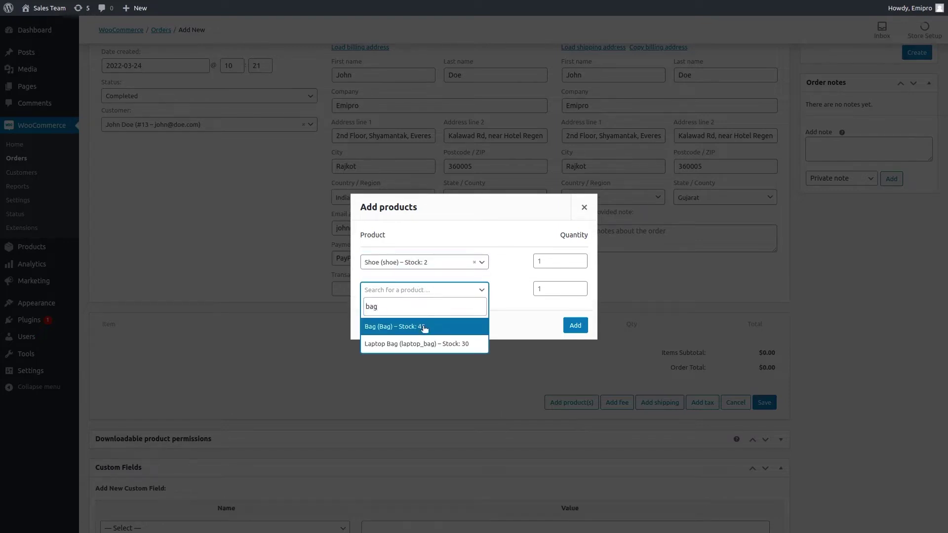
pyautogui.click(424, 326)
pyautogui.click(548, 275)
pyautogui.write('2')
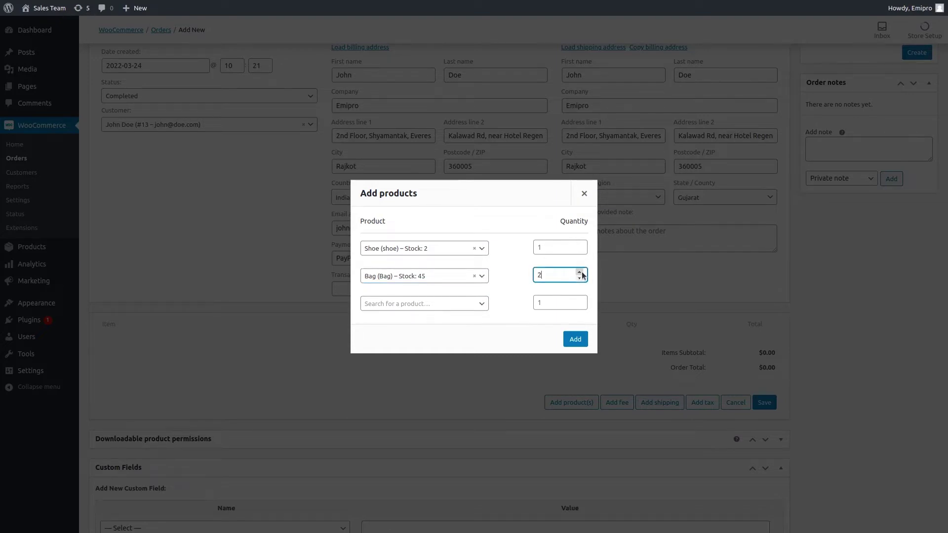
pyautogui.click(574, 339)
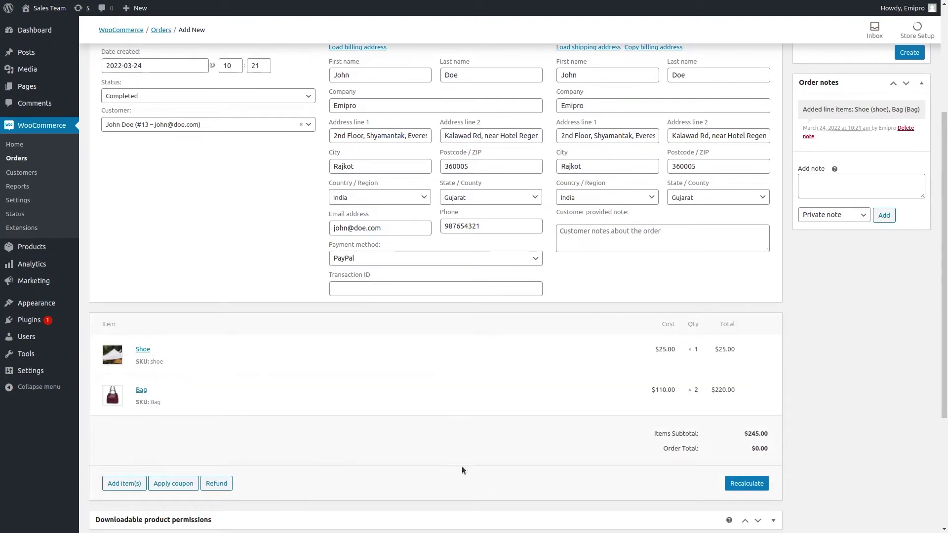
# - Recalculate the order totals to $245 and create the order
pyautogui.click(747, 483)
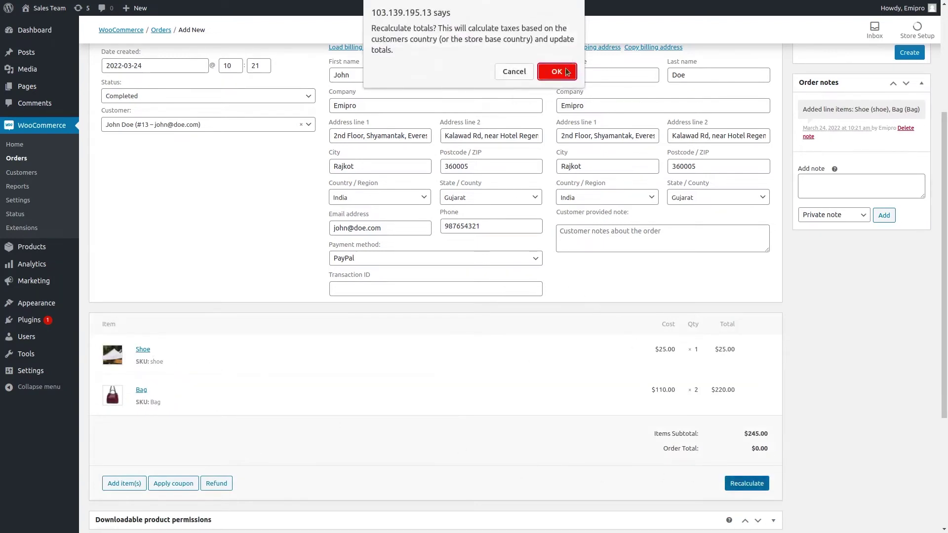
pyautogui.click(551, 72)
pyautogui.scroll(5, 681, 354)
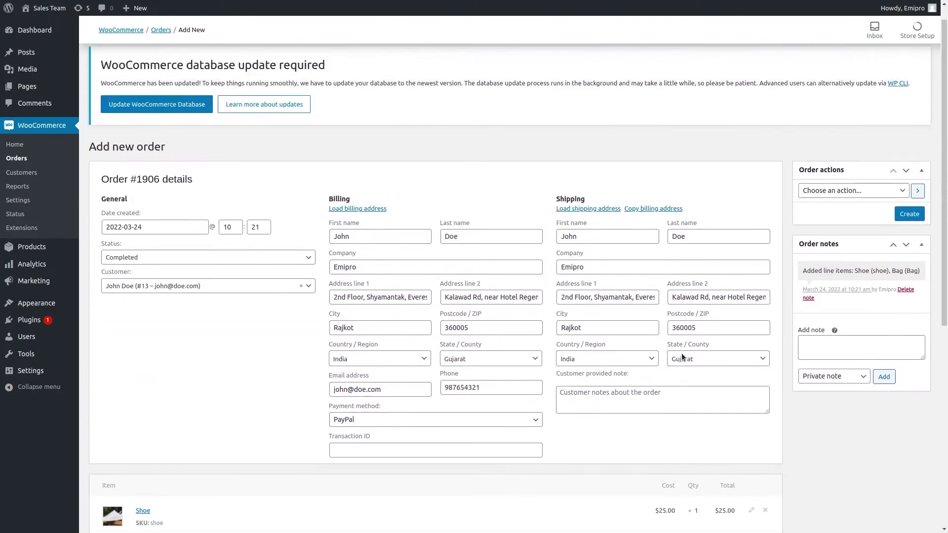
pyautogui.click(910, 236)
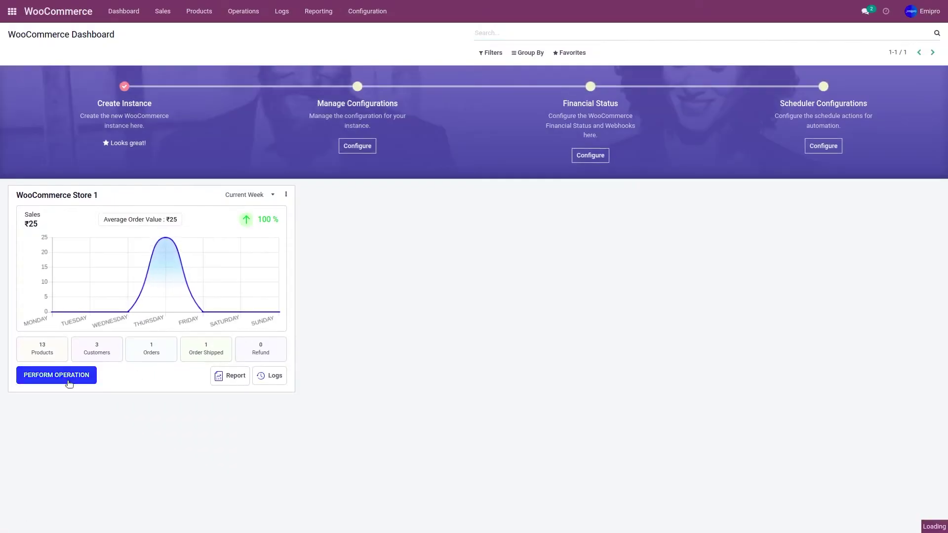
# - Run Import Shipped Orders for 03/23/2022–03/24/2022, creating queue ODQ000003 with orders 1905 and 1906
pyautogui.click(69, 378)
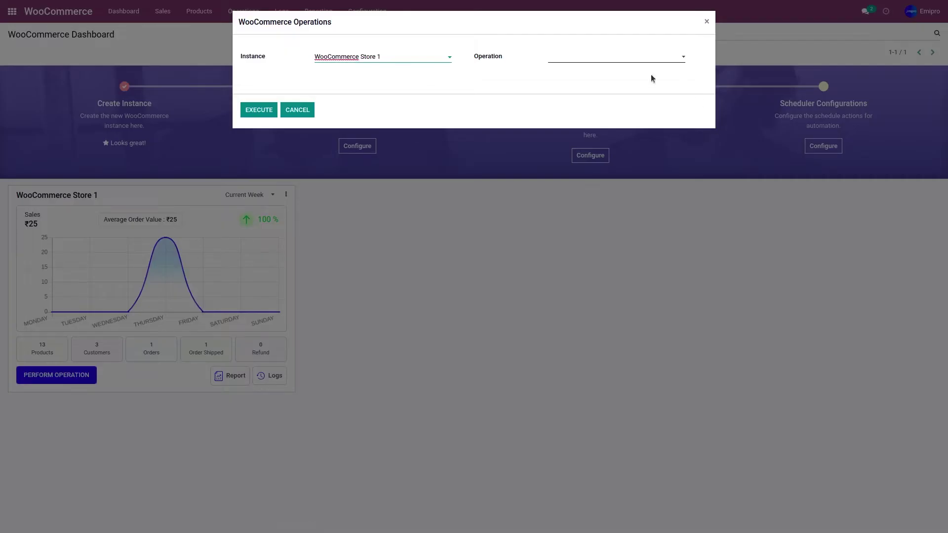
pyautogui.click(583, 59)
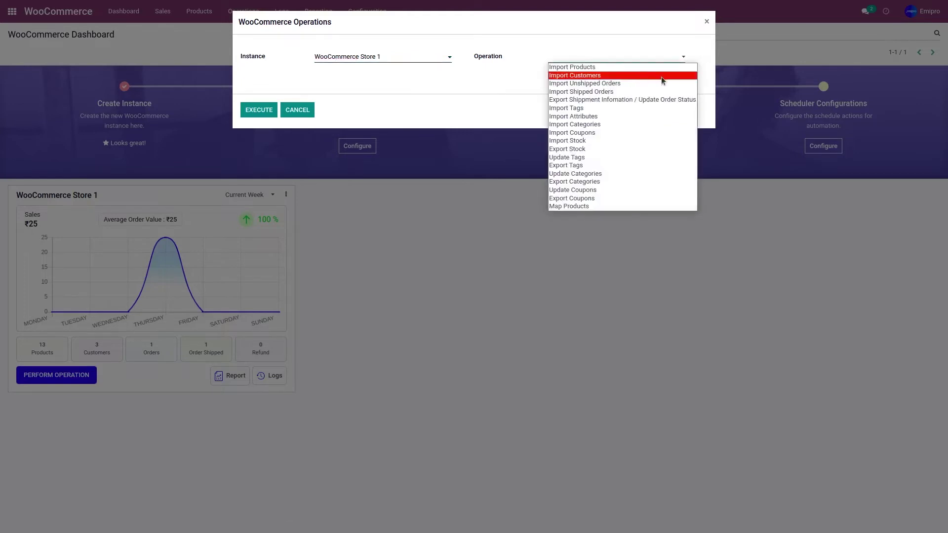
pyautogui.click(655, 92)
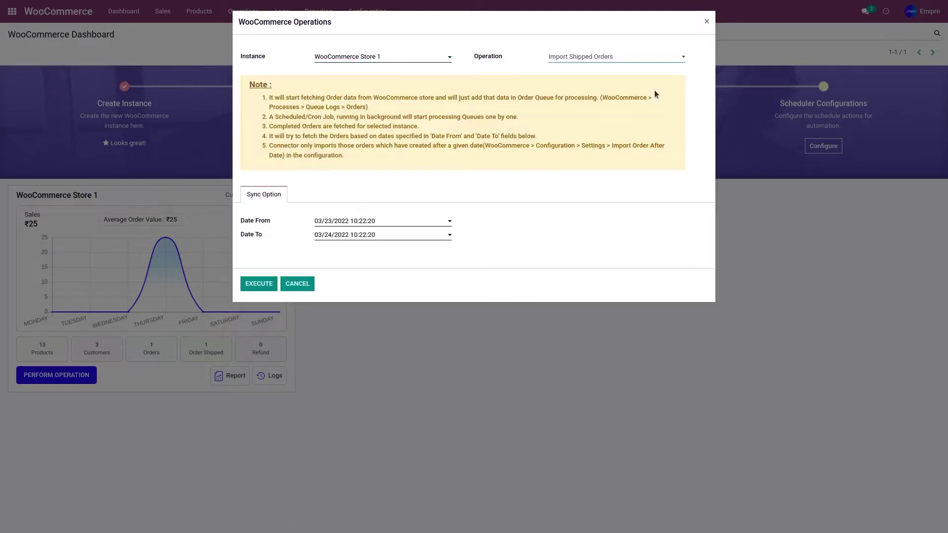
pyautogui.click(358, 223)
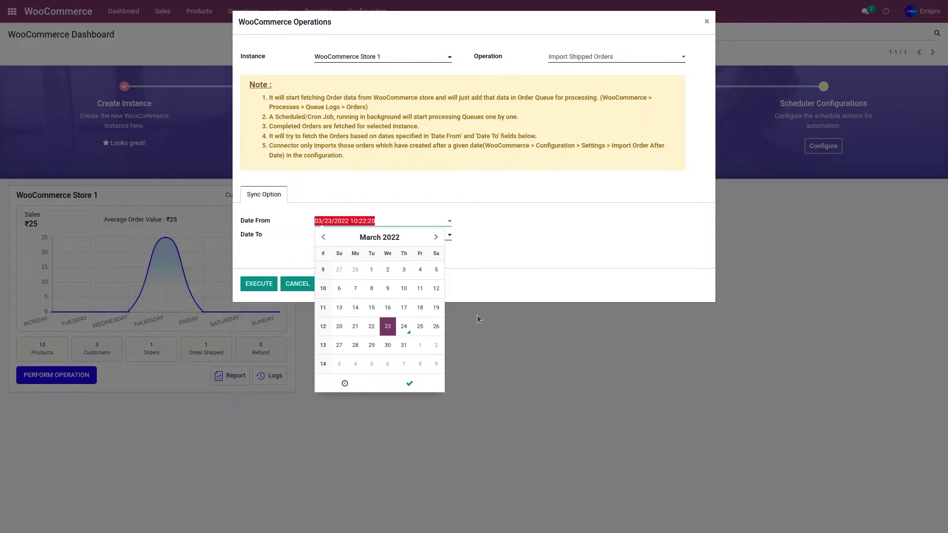
pyautogui.click(409, 383)
pyautogui.click(258, 284)
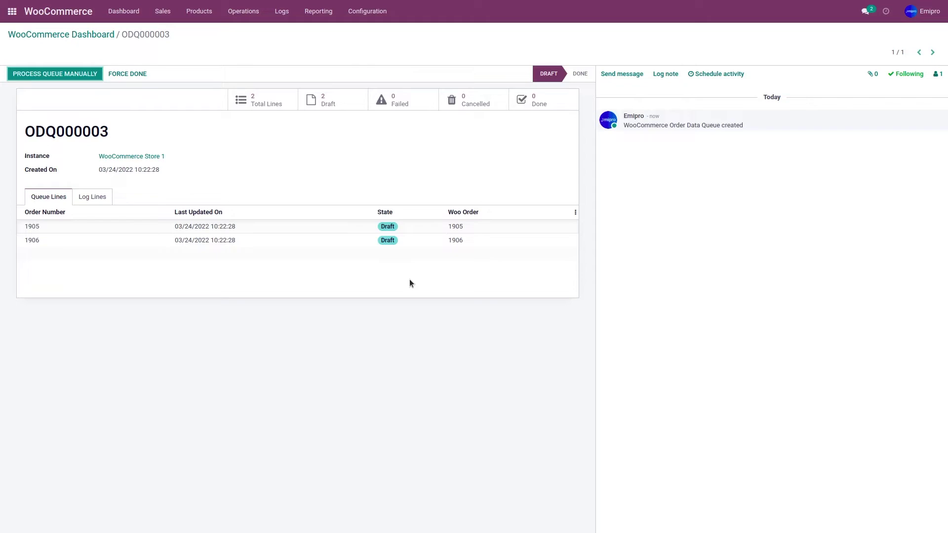
# - Process queue ODQ000003 manually so orders 1905 and 1906 import and the queue is Done
pyautogui.click(35, 75)
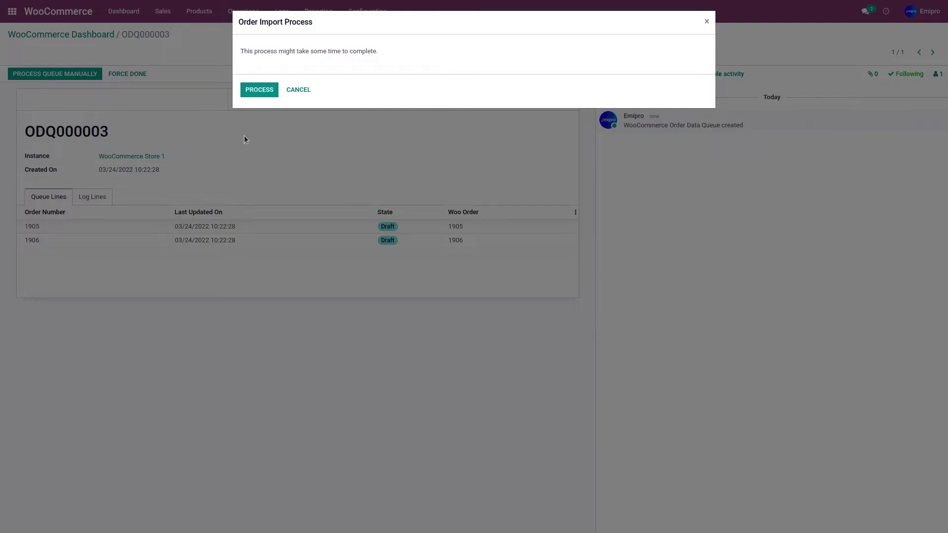
pyautogui.click(265, 89)
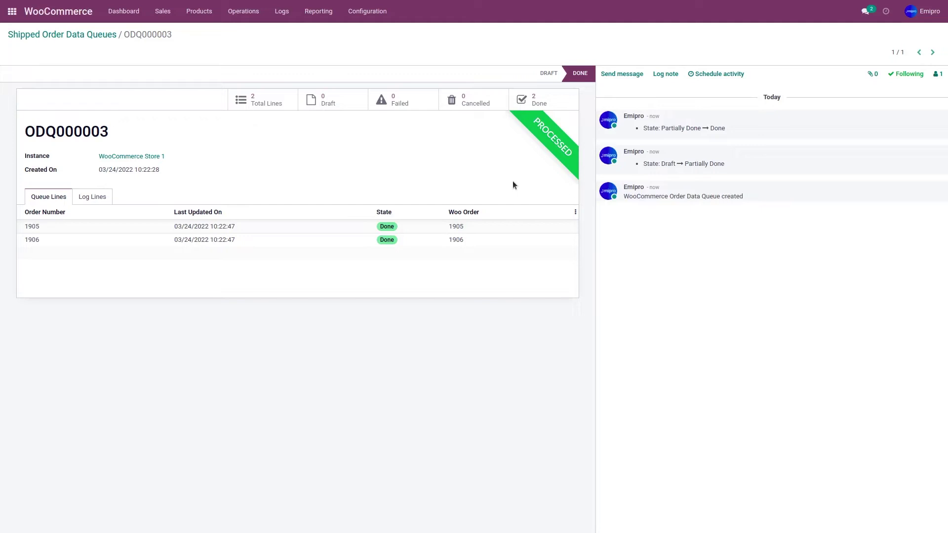
pyautogui.click(162, 11)
# - Open WooCommerce sales order WOO1906 and check its Bag and Shoe stock moves are Done
pyautogui.click(173, 44)
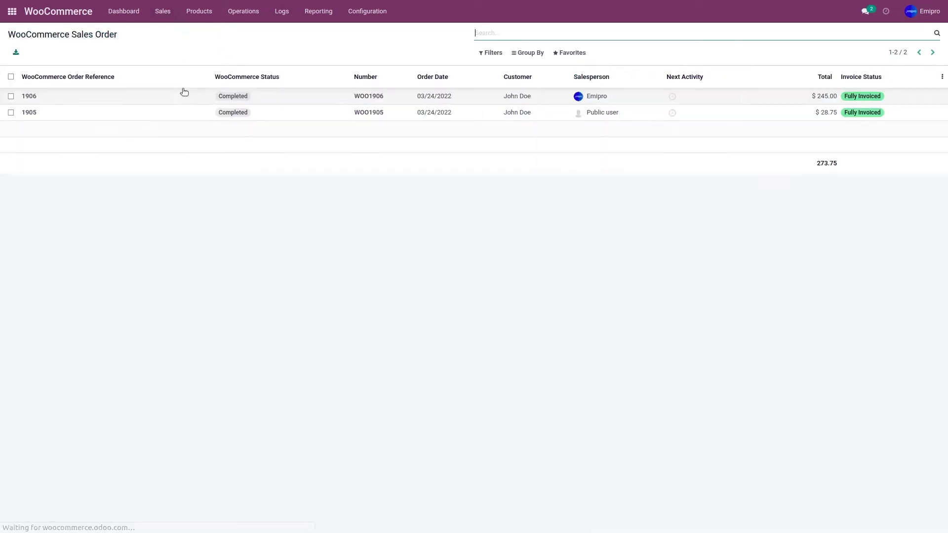
pyautogui.click(33, 100)
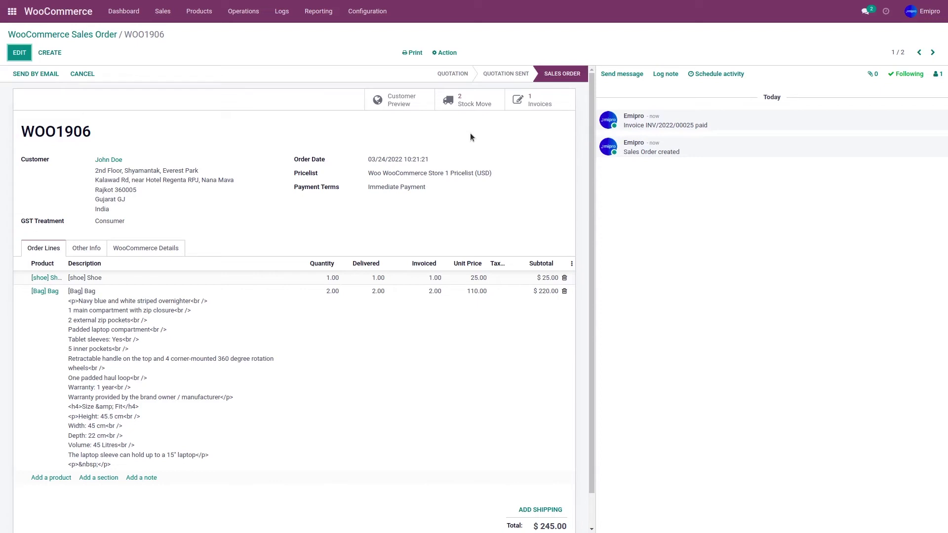
pyautogui.click(469, 105)
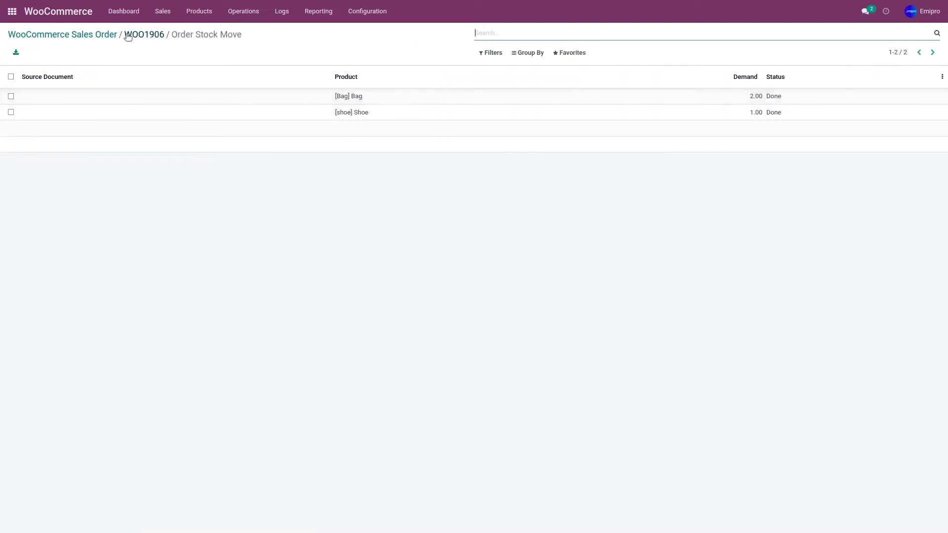
pyautogui.click(144, 34)
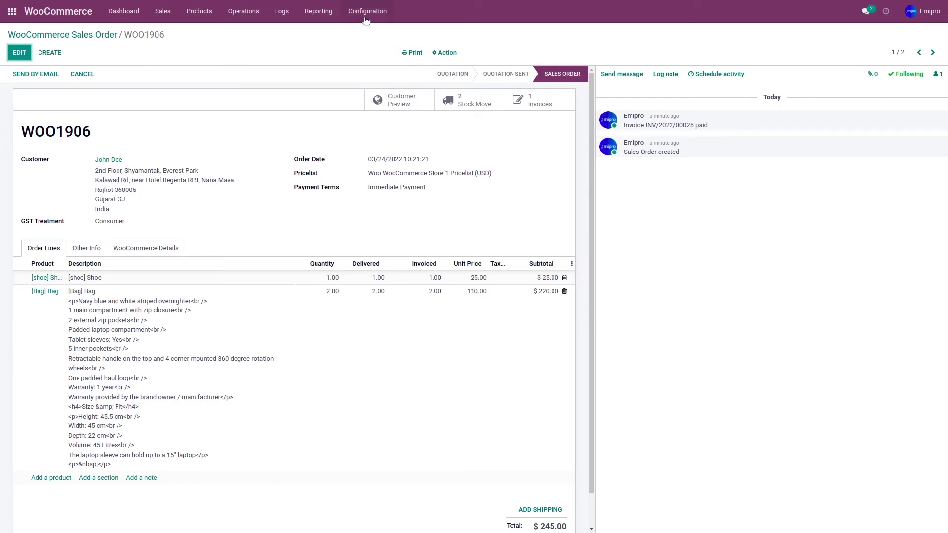
# - Open the scheduler configuration for the WooCommerce Store 1 instance
pyautogui.click(367, 12)
pyautogui.click(364, 45)
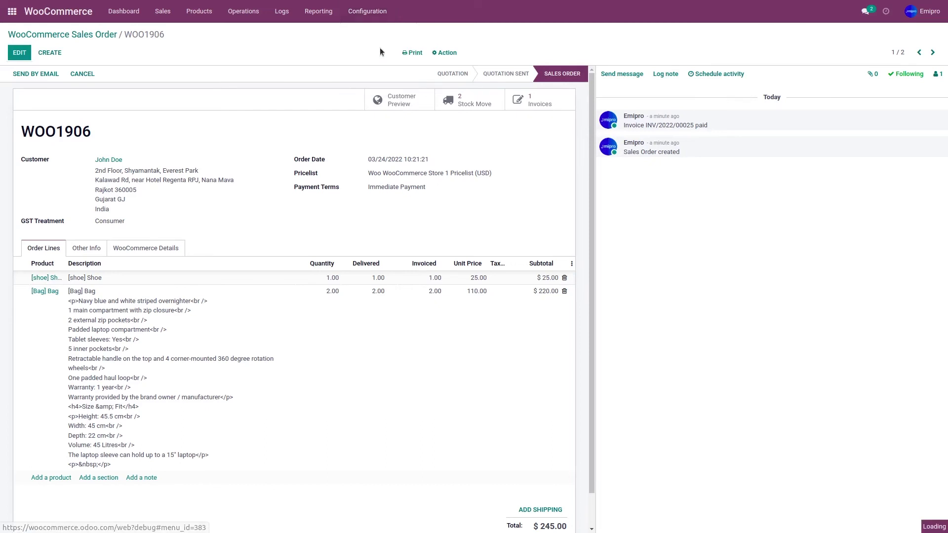
pyautogui.click(263, 98)
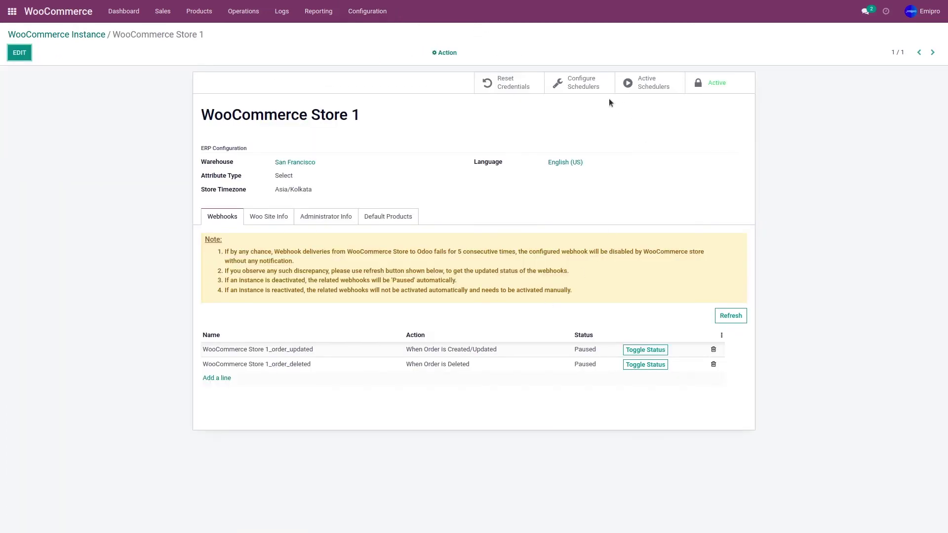
pyautogui.click(583, 88)
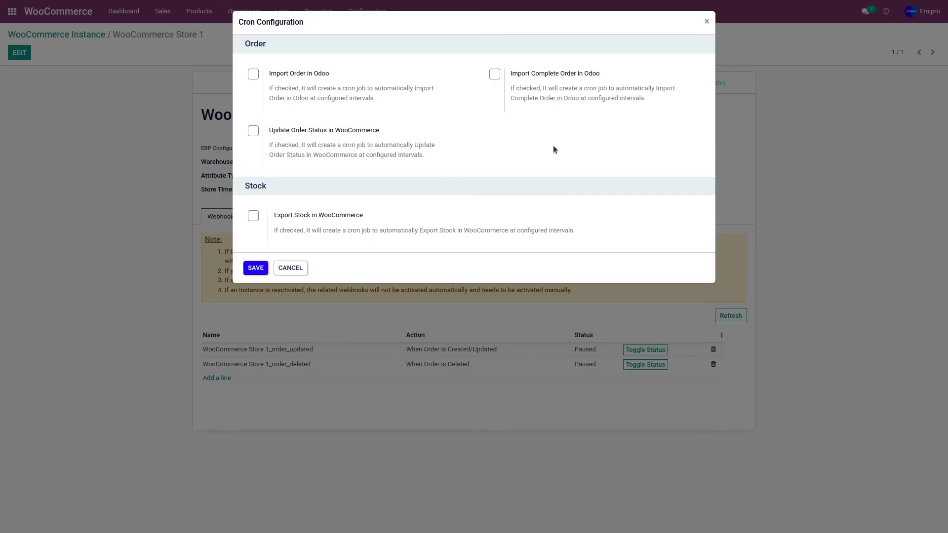
# - Enable Import Complete Order every 30 minutes with next run 03/24/2022 10:24:06
pyautogui.click(495, 74)
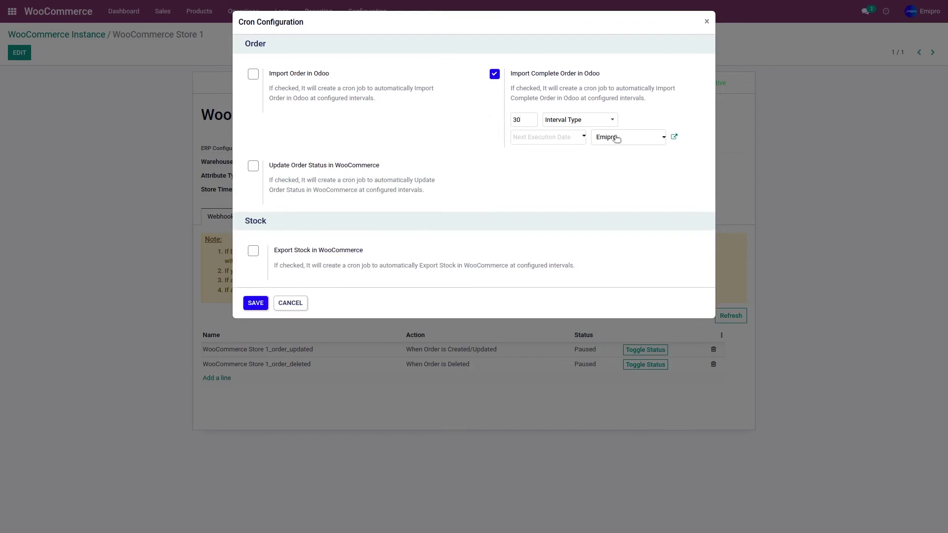
pyautogui.click(574, 119)
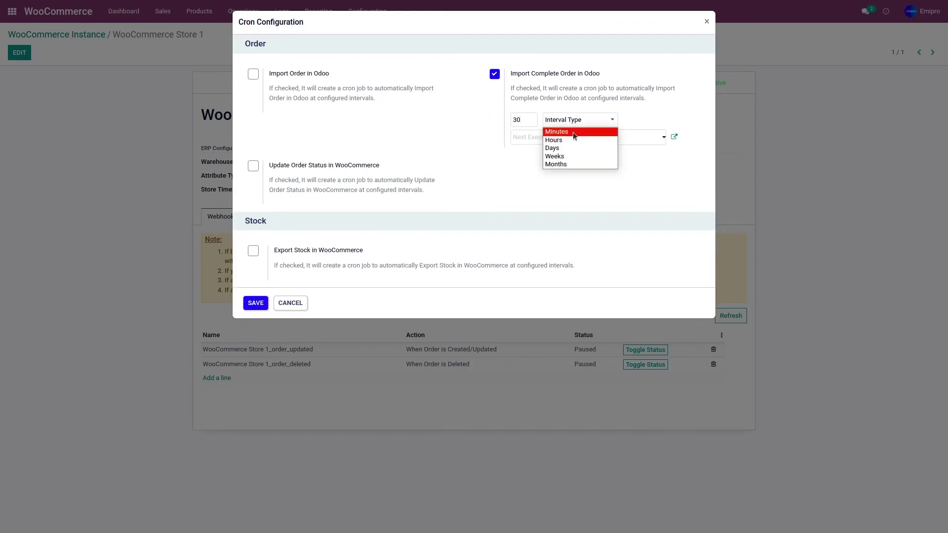
pyautogui.click(573, 132)
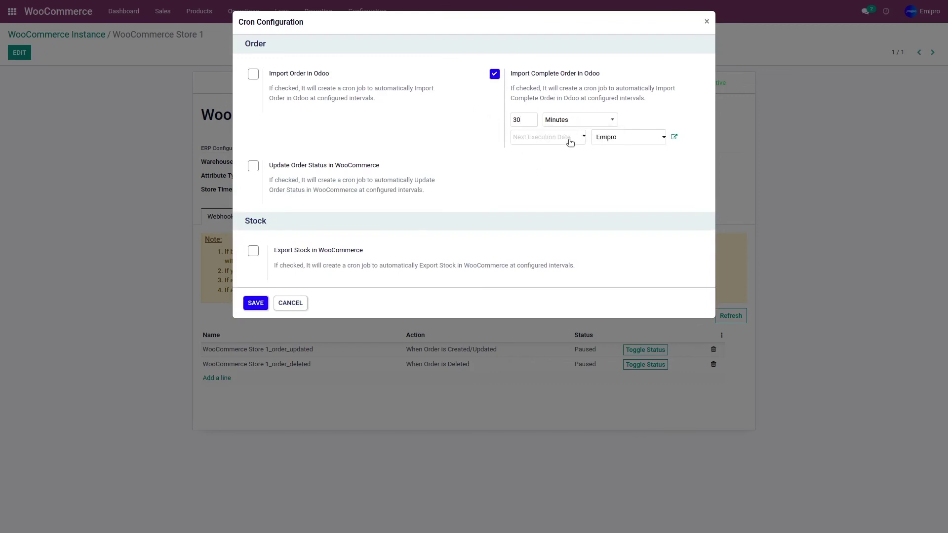
pyautogui.click(570, 137)
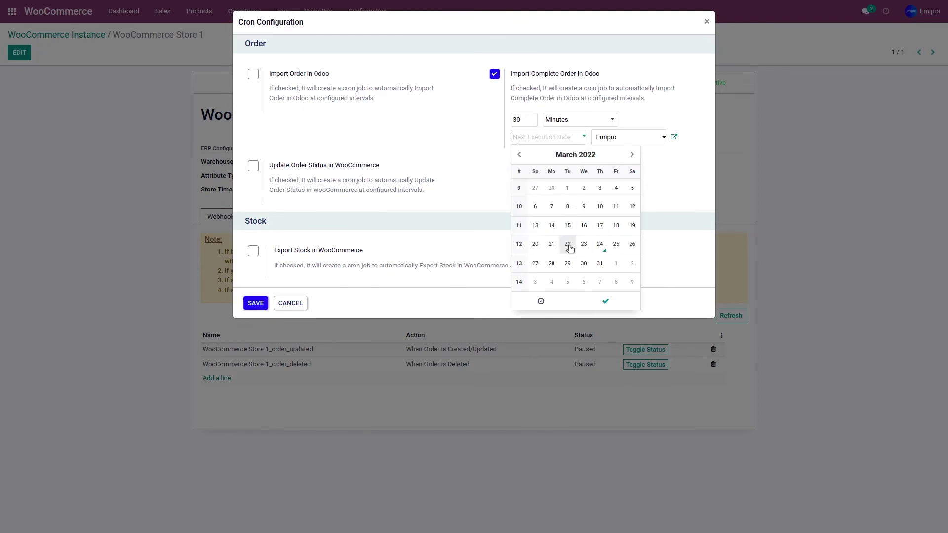
pyautogui.click(599, 244)
pyautogui.click(605, 302)
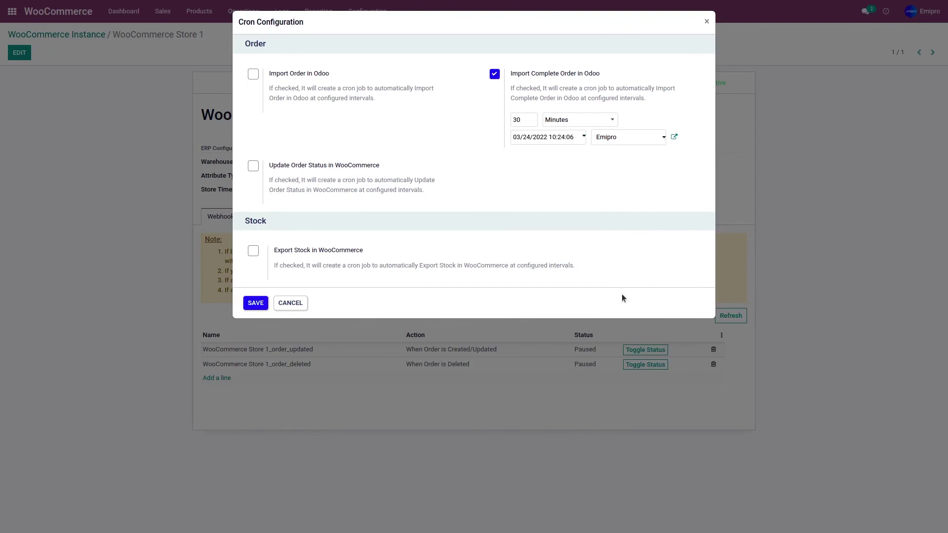